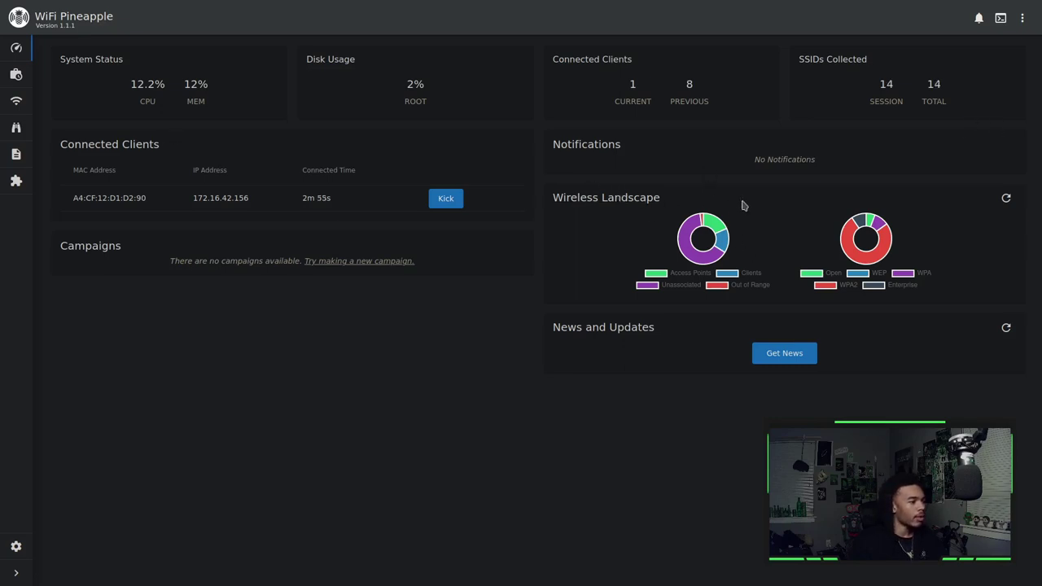
Load the available modules list and locate the HTTPeek and TCPDump entries
{"action": "left_click", "coordinate": [800, 356]}
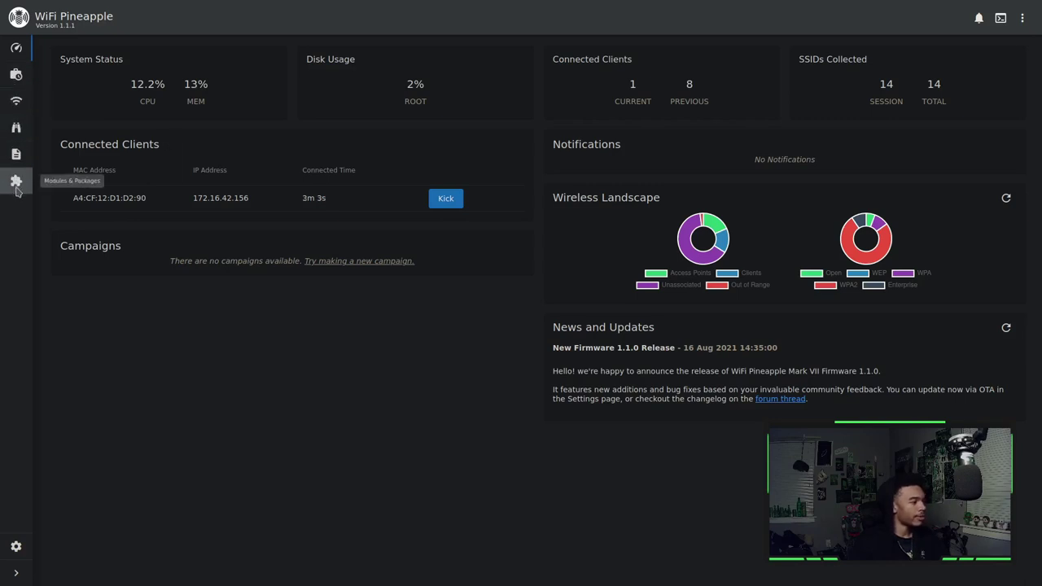
{"action": "left_click", "coordinate": [16, 184]}
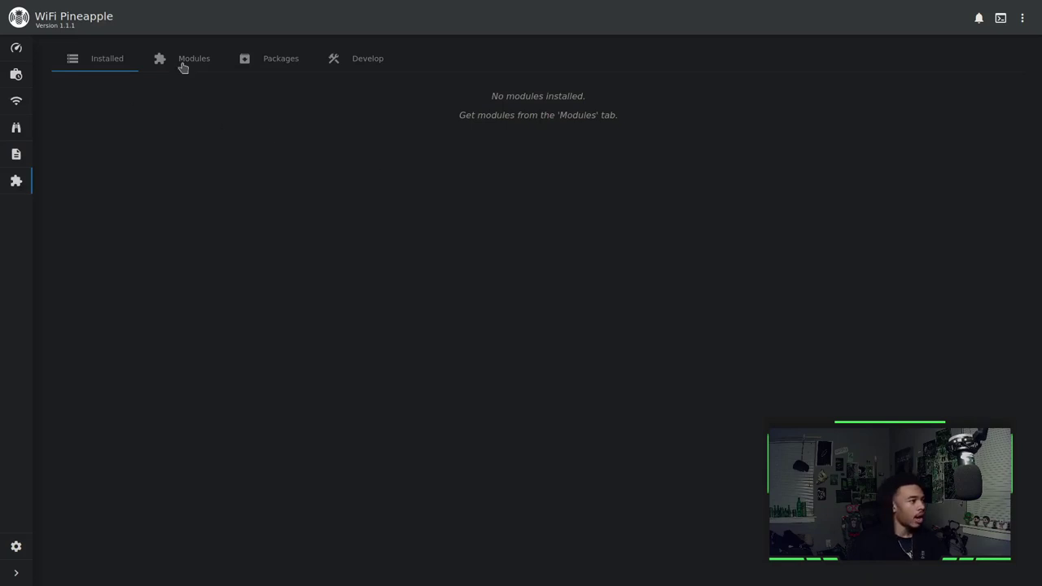
{"action": "left_click", "coordinate": [183, 64]}
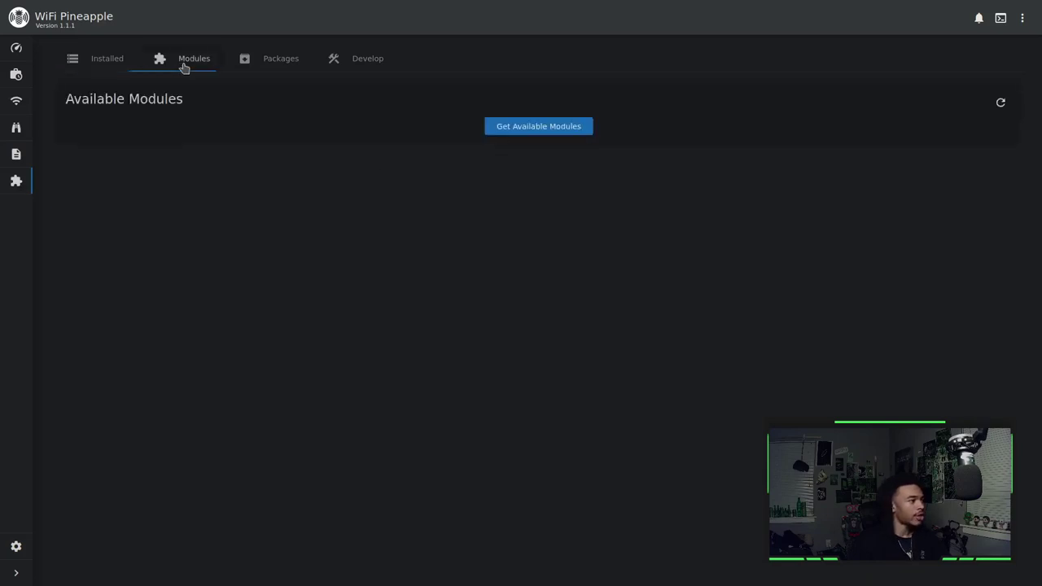
{"action": "left_click", "coordinate": [584, 130]}
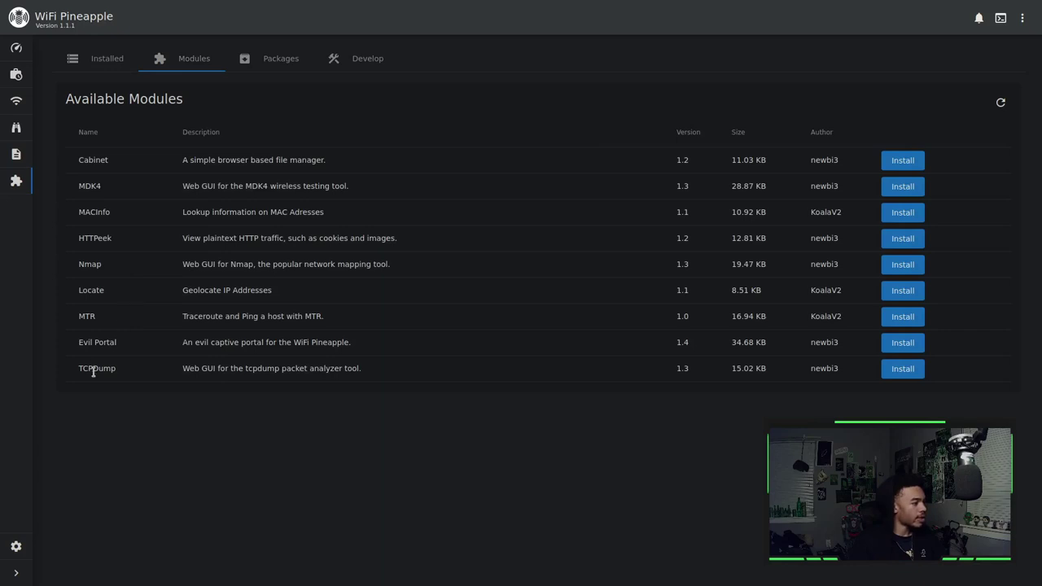
{"action": "left_click_drag", "start_coordinate": [94, 371], "coordinate": [96, 368]}
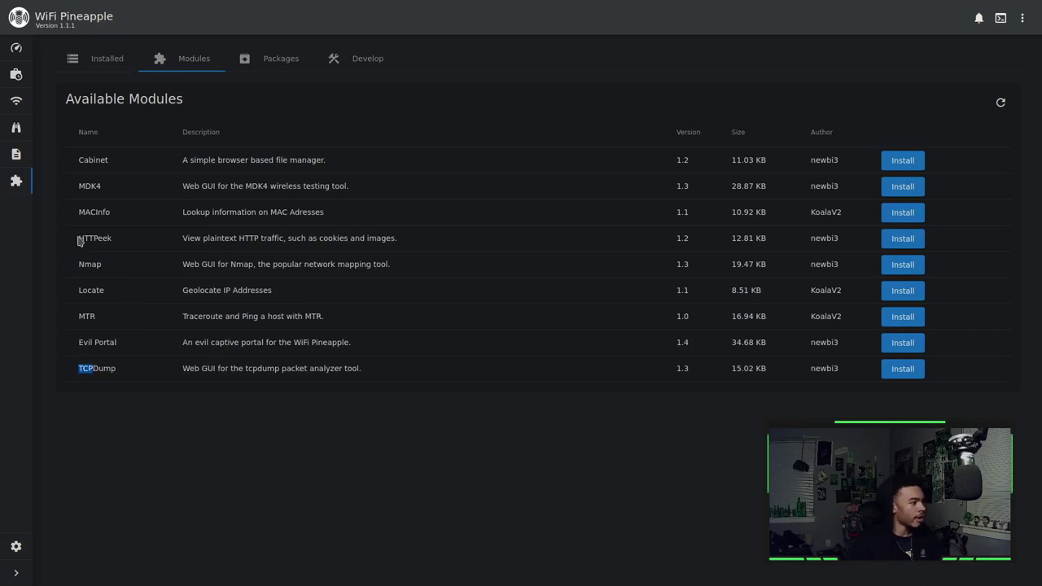
{"action": "left_click_drag", "start_coordinate": [80, 237], "coordinate": [110, 247]}
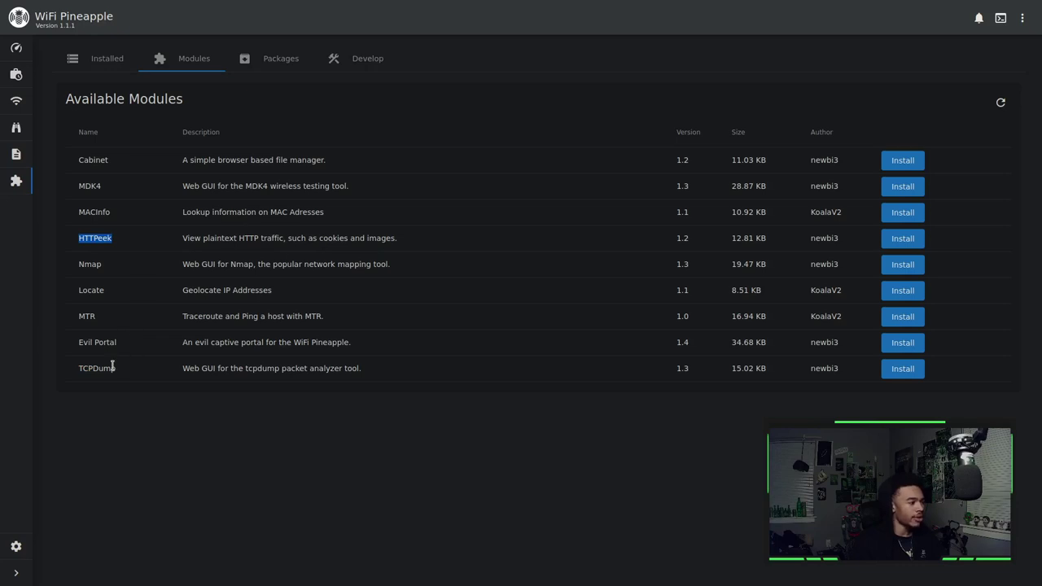
{"action": "left_click_drag", "start_coordinate": [77, 368], "coordinate": [101, 368]}
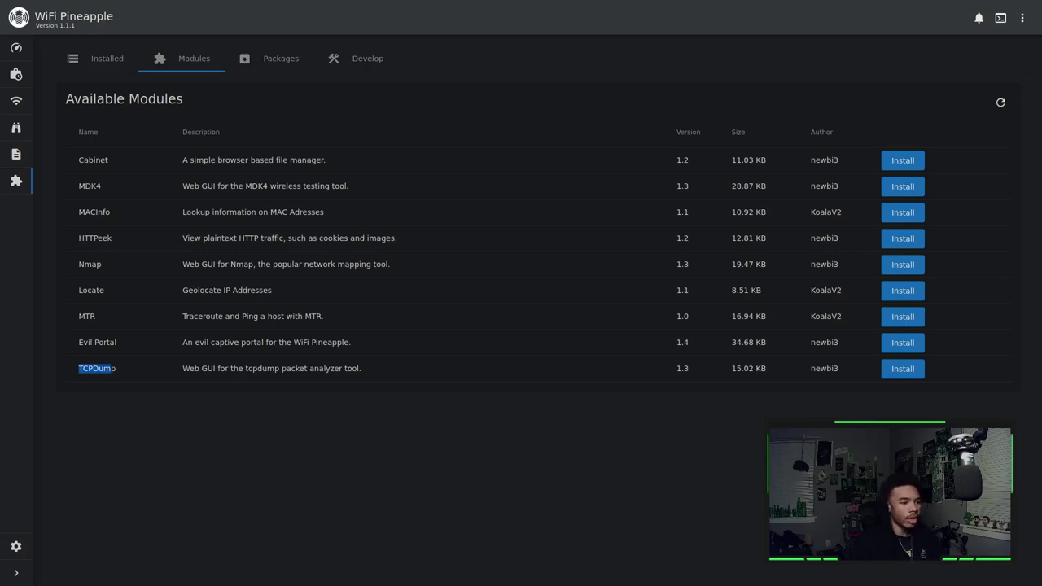
Install the TCPDump module and confirm it appears among installed modules
{"action": "left_click", "coordinate": [111, 368]}
{"action": "left_click", "coordinate": [901, 371]}
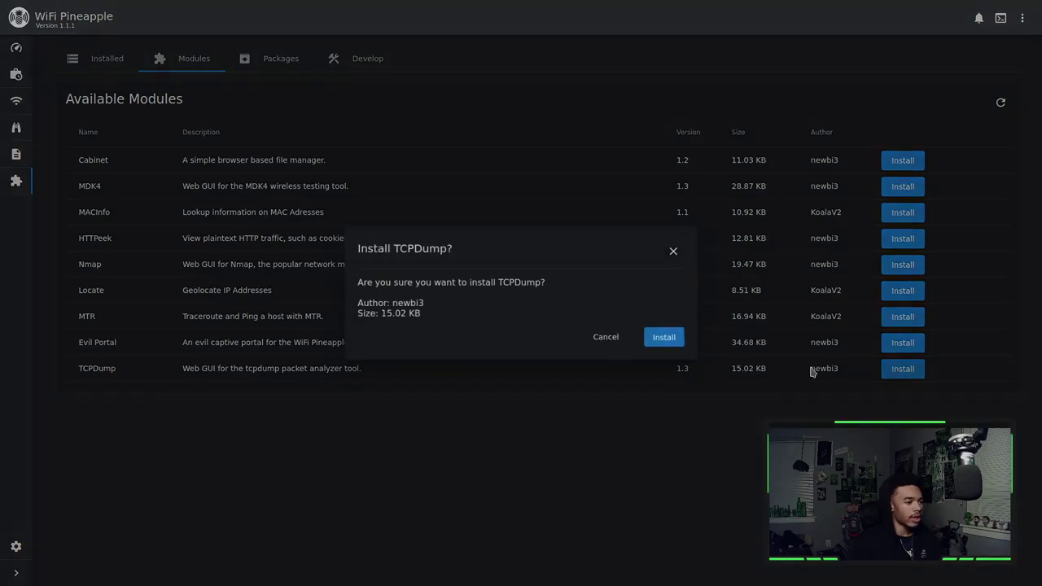
{"action": "left_click", "coordinate": [666, 339]}
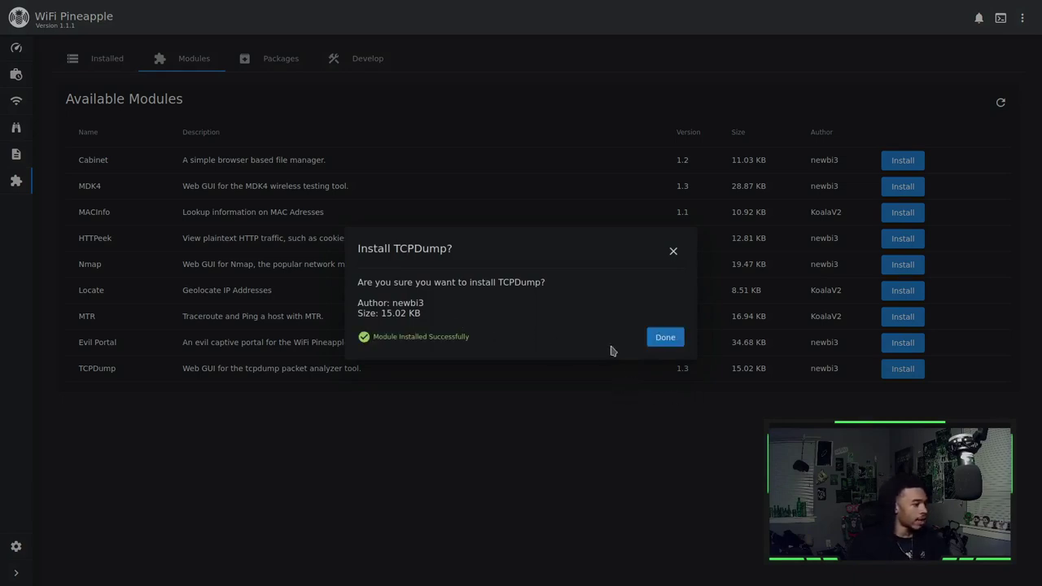
{"action": "left_click", "coordinate": [658, 341]}
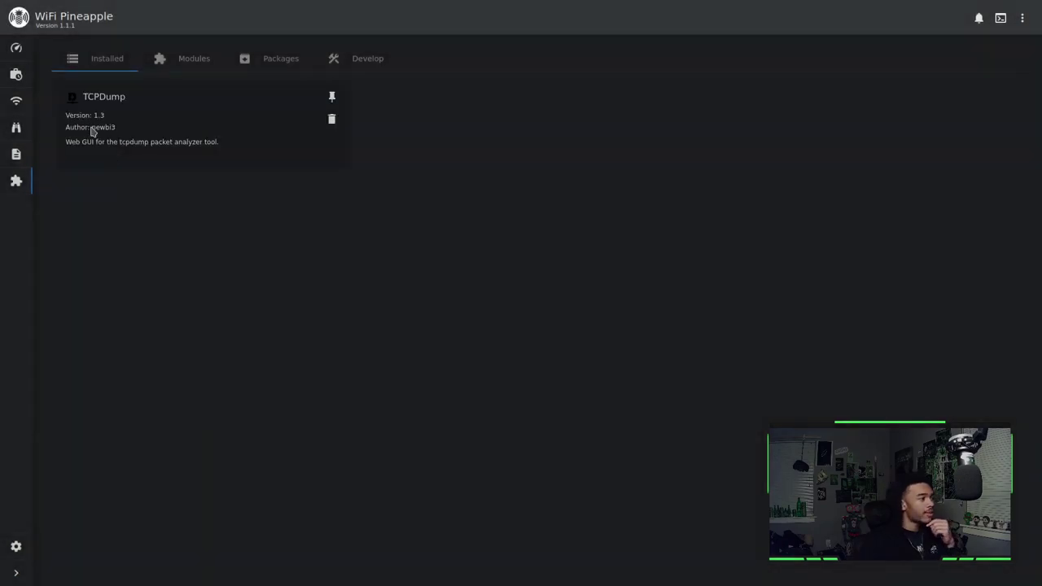
Configure TCPDump to capture on interface br-lan with Very verbose (-vv) output
{"action": "left_click", "coordinate": [114, 119]}
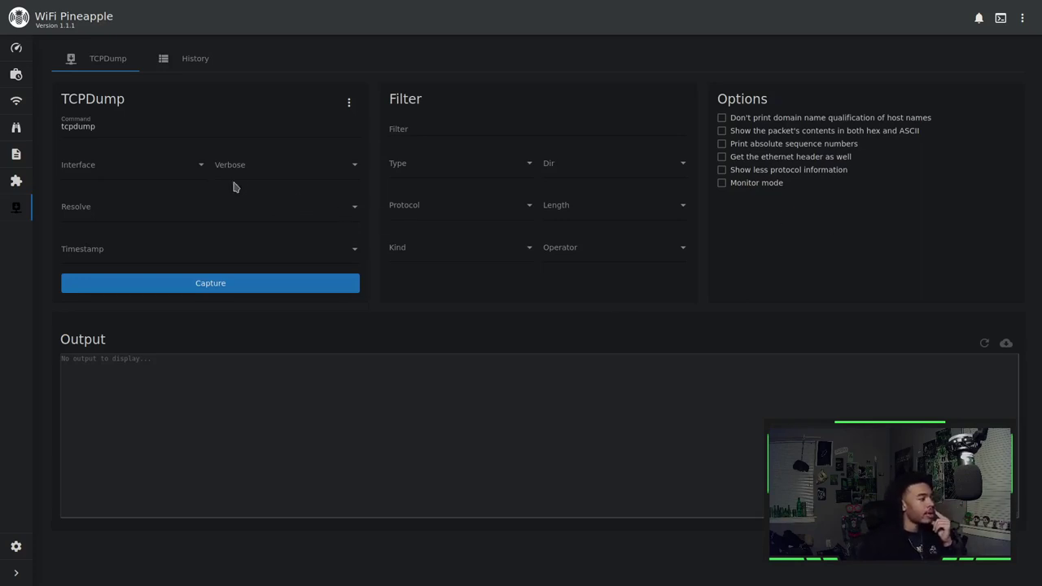
{"action": "left_click", "coordinate": [159, 171]}
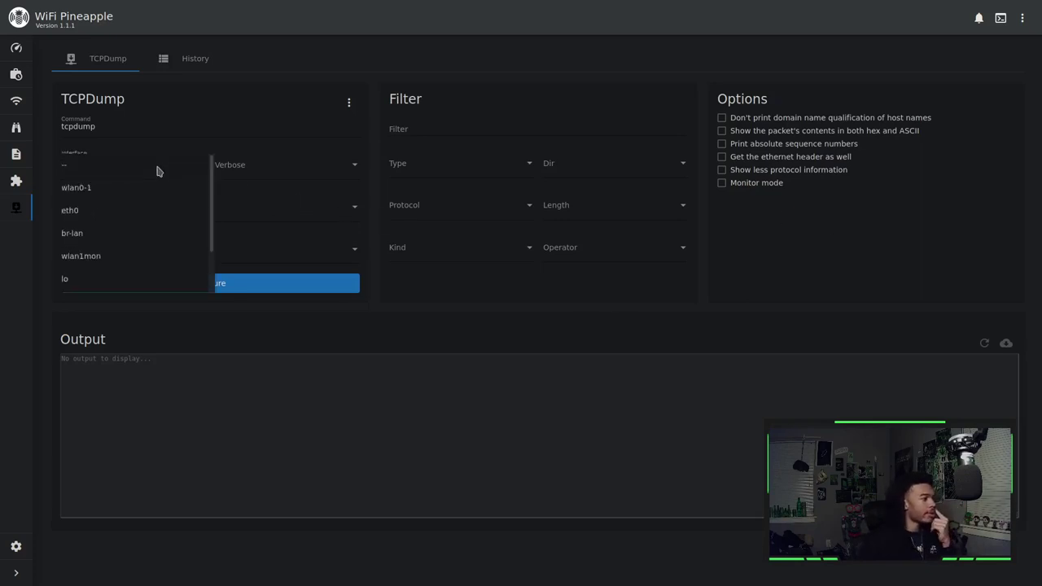
{"action": "left_click", "coordinate": [88, 234]}
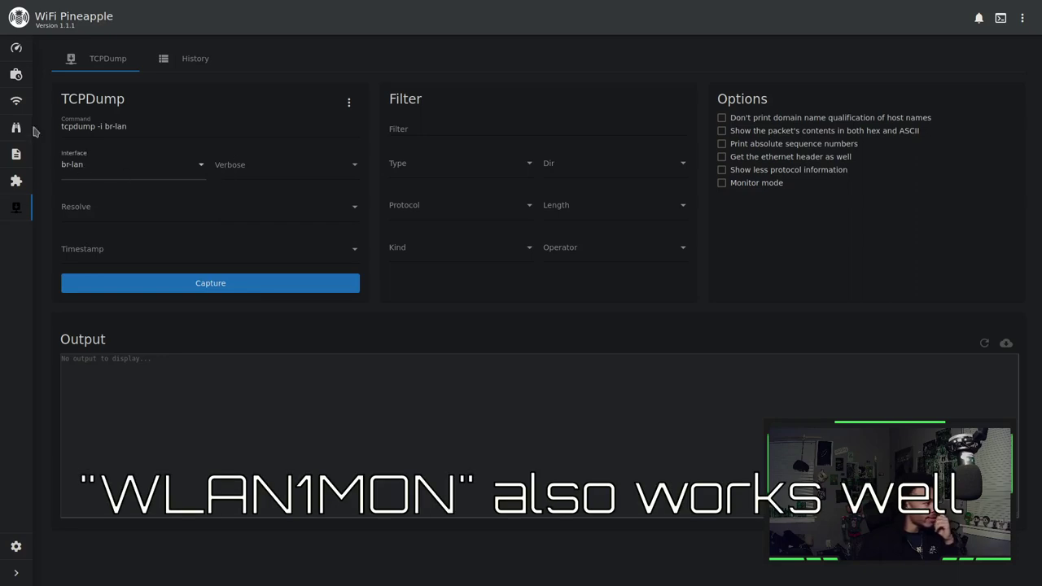
{"action": "left_click", "coordinate": [230, 172]}
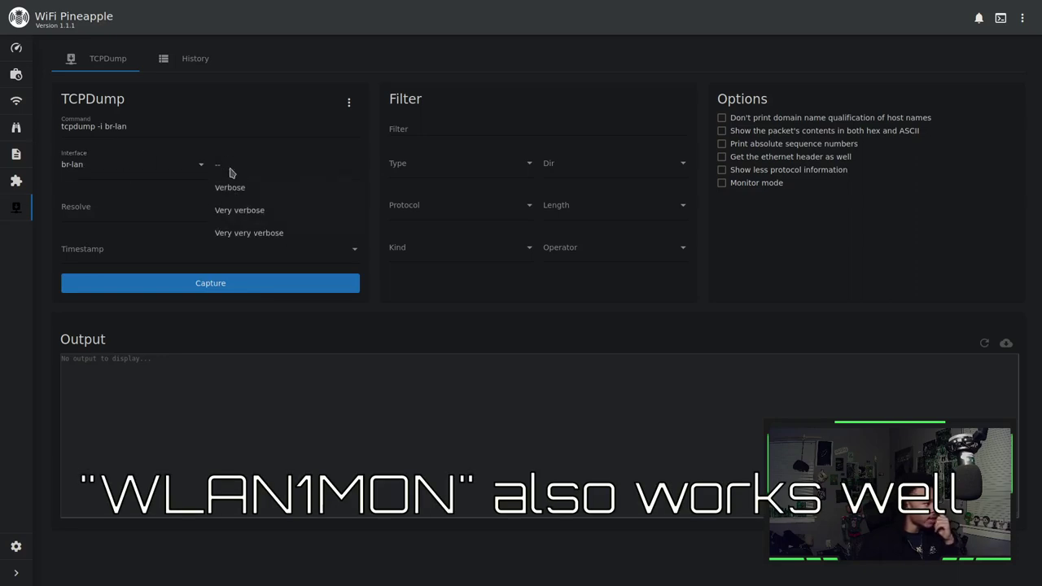
{"action": "left_click", "coordinate": [270, 212]}
{"action": "left_click", "coordinate": [301, 174]}
{"action": "left_click", "coordinate": [342, 168]}
{"action": "left_click", "coordinate": [334, 170]}
{"action": "key", "text": "Escape"}
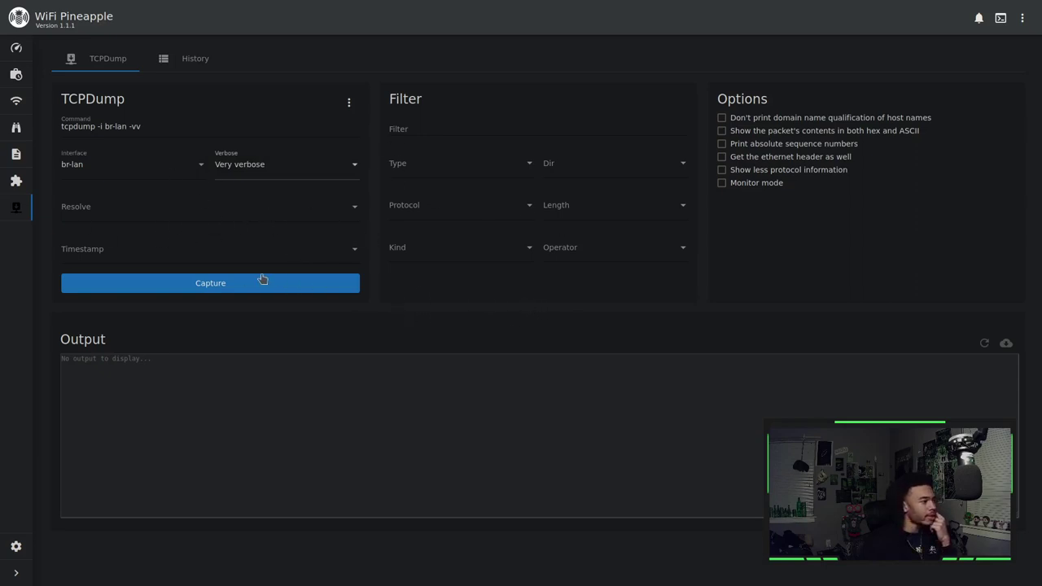
Run the br-lan capture for about 26 seconds, then stop it at 766 packets
{"action": "left_click", "coordinate": [220, 292]}
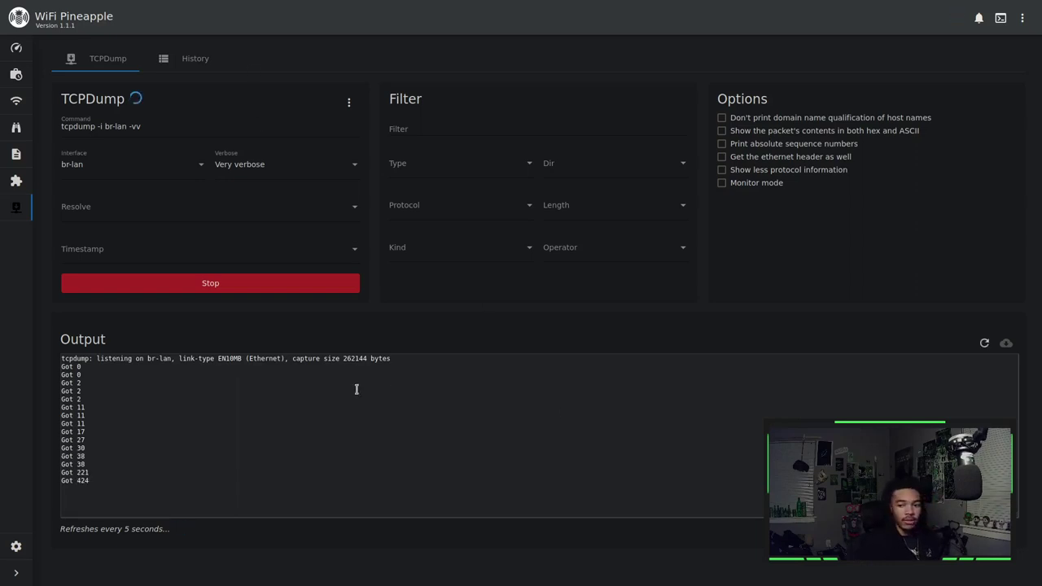
{"action": "left_click", "coordinate": [217, 294]}
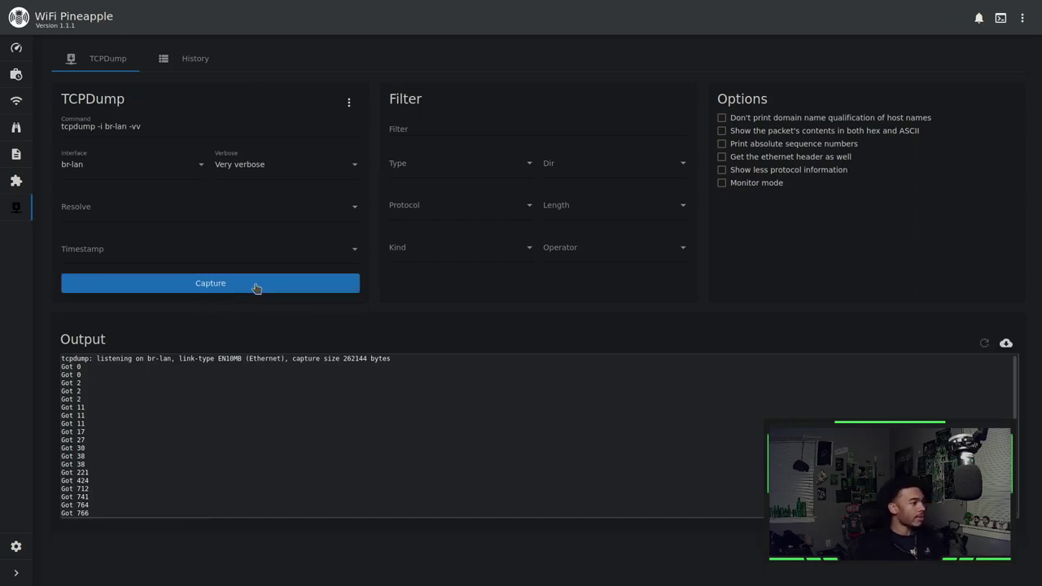
Download the capture as 2022-03-13T23-59-43.pcap into Downloads and switch to the terminal
{"action": "left_click", "coordinate": [1007, 343]}
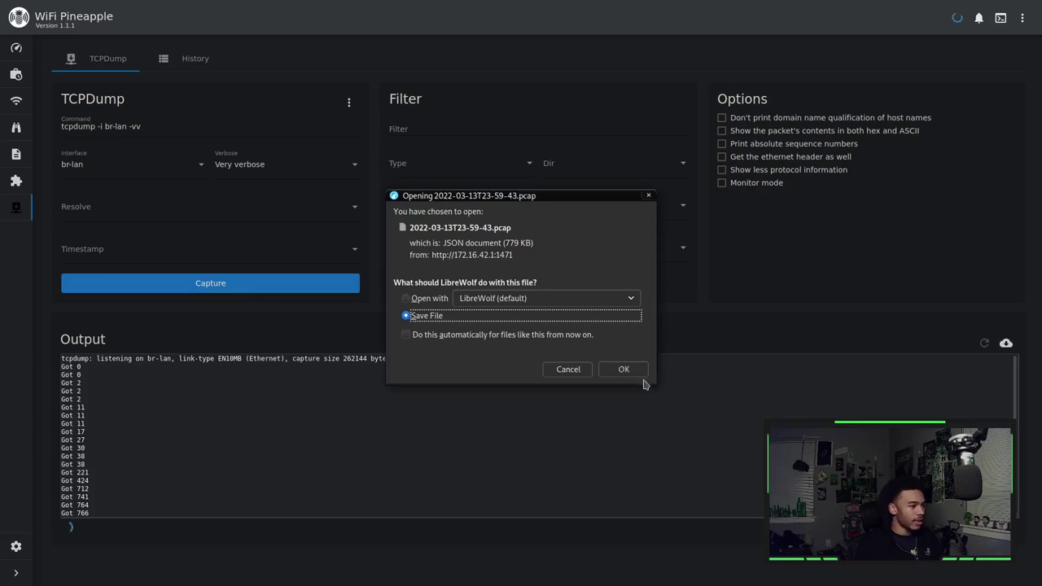
{"action": "left_click", "coordinate": [641, 373]}
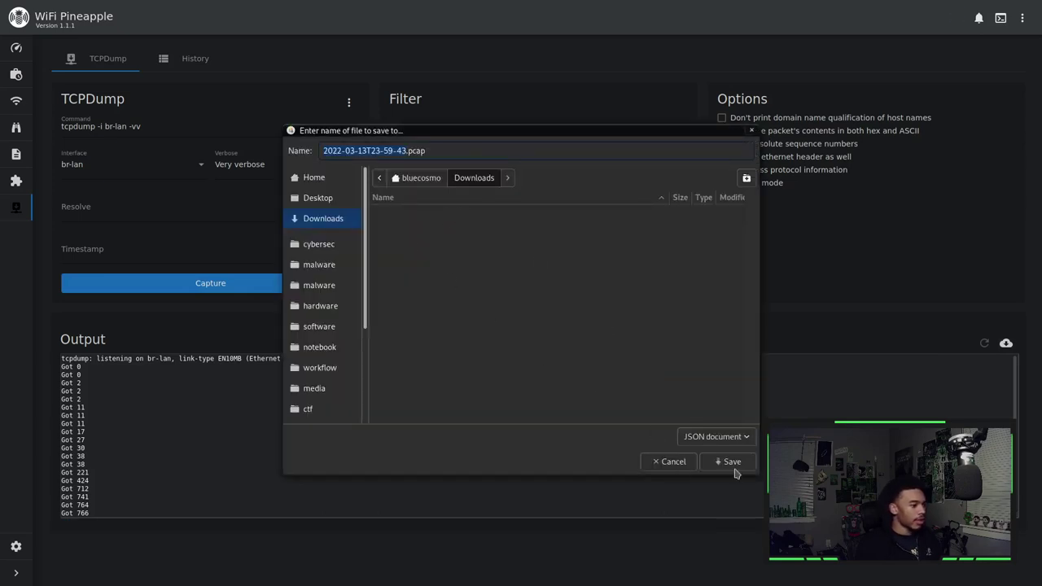
{"action": "left_click", "coordinate": [732, 462]}
{"action": "key", "text": "alt+Tab"}
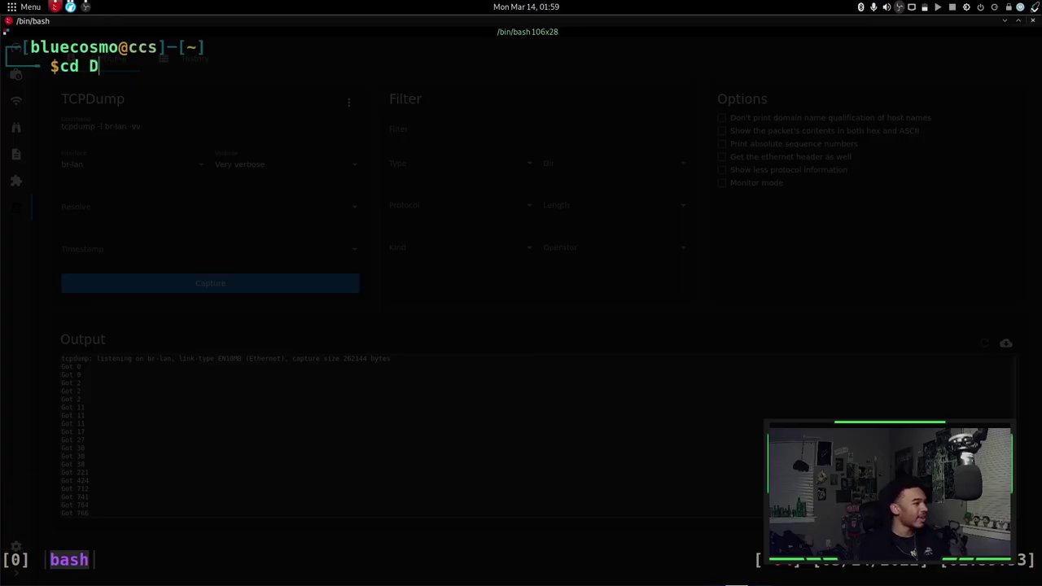
Change the terminal's working directory to Downloads
{"action": "type", "text": "O"}
{"action": "key", "text": "Return"}
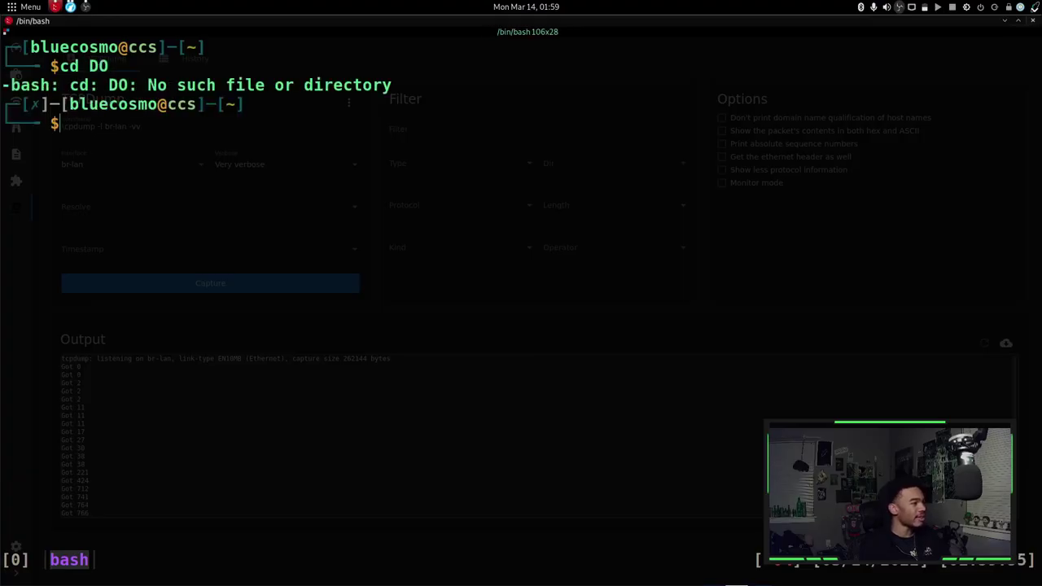
{"action": "key", "text": "Up"}
{"action": "key", "text": "BackSpace"}
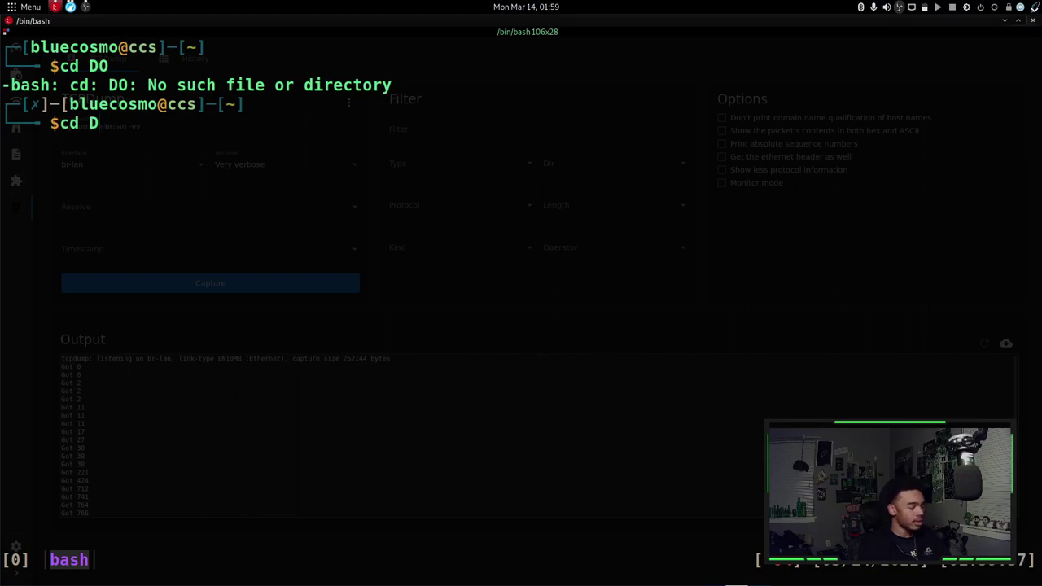
{"action": "type", "text": "OWN"}
{"action": "key", "text": "BackSpace"}
{"action": "key", "text": "BackSpace"}
Clear the screen, list Downloads, and copy the pcap file name for a wireshark command
{"action": "key", "text": "BackSpace"}
{"action": "type", "text": "o"}
{"action": "key", "text": "Tab"}
{"action": "key", "text": "Return"}
{"action": "key", "text": "ctrl+l"}
{"action": "type", "text": "ls"}
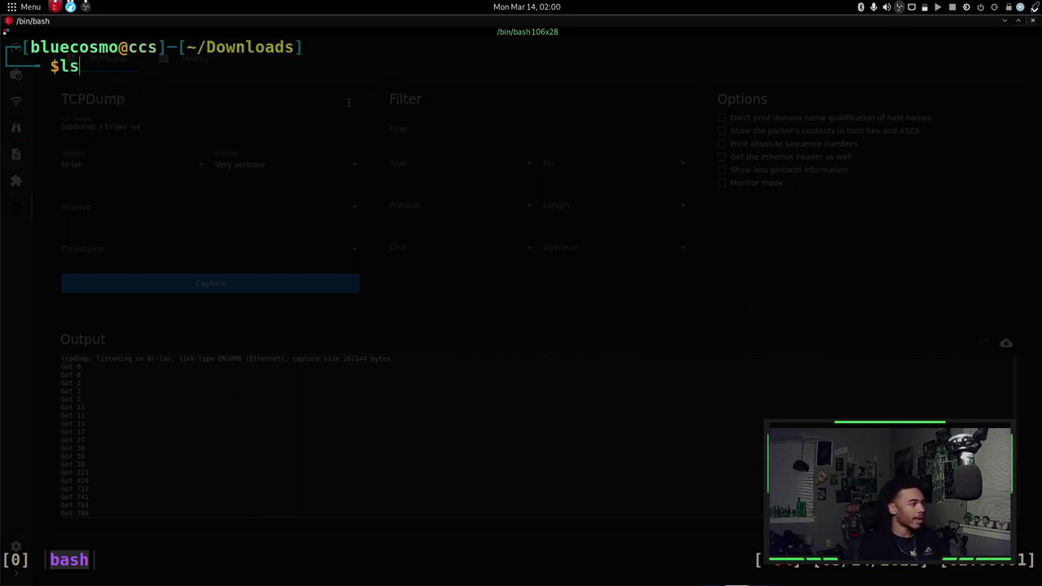
{"action": "key", "text": "Return"}
{"action": "double_click", "coordinate": [234, 85]}
{"action": "type", "text": "wireshark"}
{"action": "key", "text": "BackSpace"}
Run wireshark on 2022-03-13T23-59-43.pcap to view its 1328 packets
{"action": "type", "text": "k pc"}
{"action": "key", "text": "BackSpace"}
{"action": "key", "text": "BackSpace"}
{"action": "key", "text": "ctrl+b"}
{"action": "key", "text": "bracketright"}
{"action": "key", "text": "Return"}
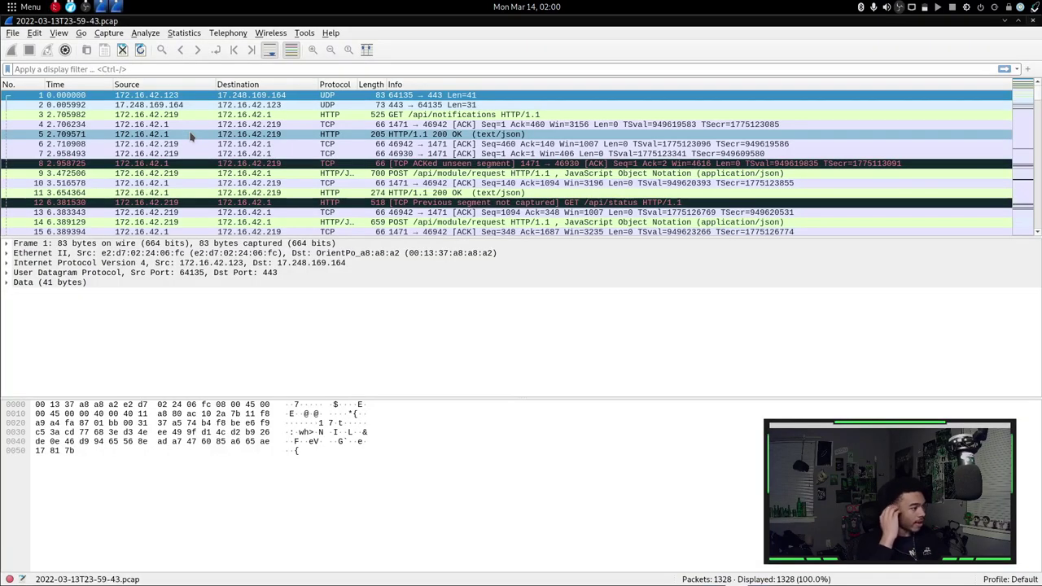